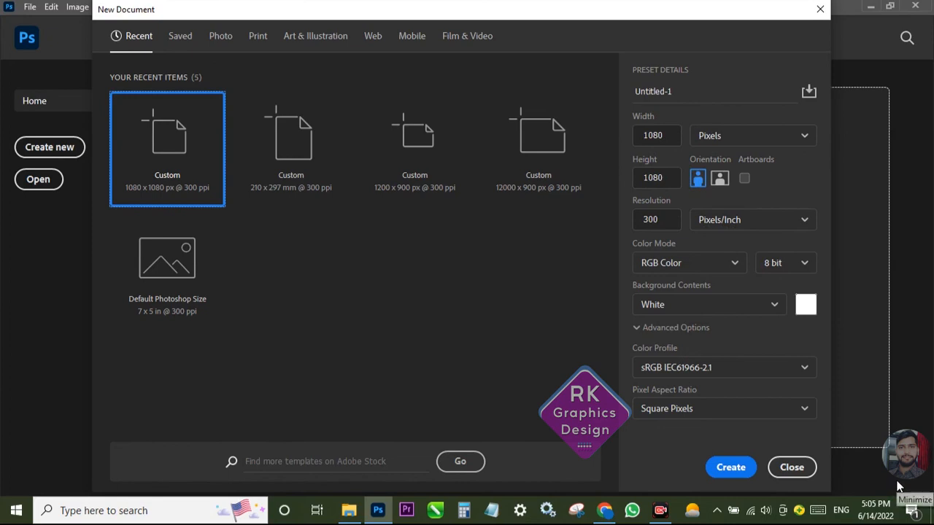
Step: Create a 1080 x 1080 px, 300 ppi RGB document with white background and convert its Background into a regular layer
{"action": "left_click", "coordinate": [743, 472]}
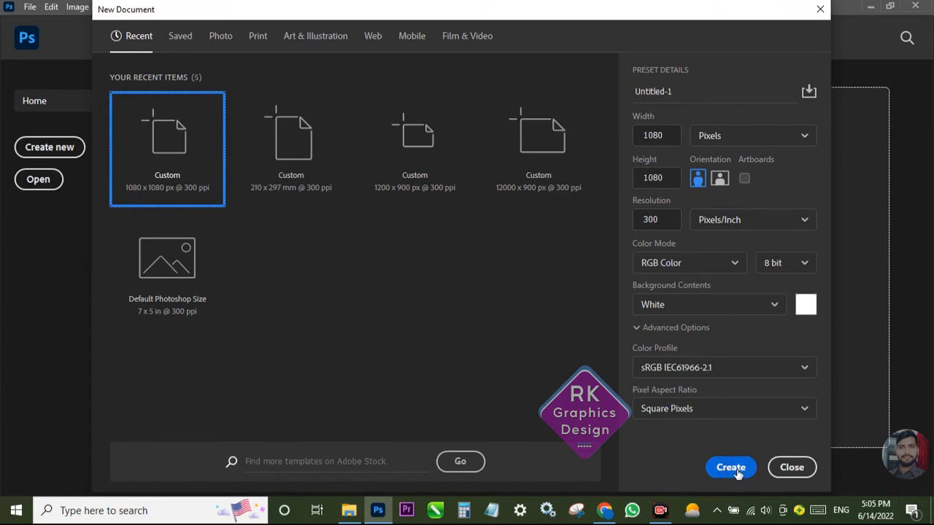
{"action": "left_click", "coordinate": [731, 468]}
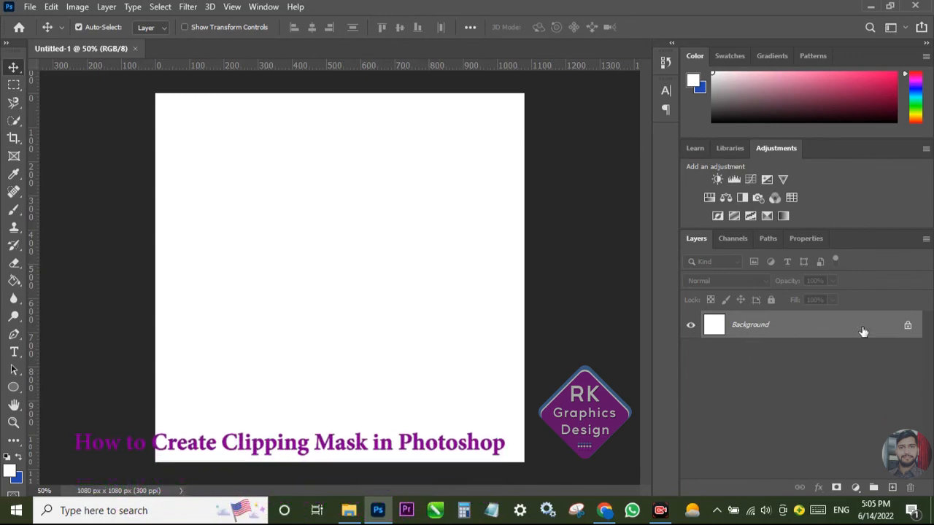
{"action": "double_click", "coordinate": [797, 331]}
{"action": "left_click", "coordinate": [575, 142]}
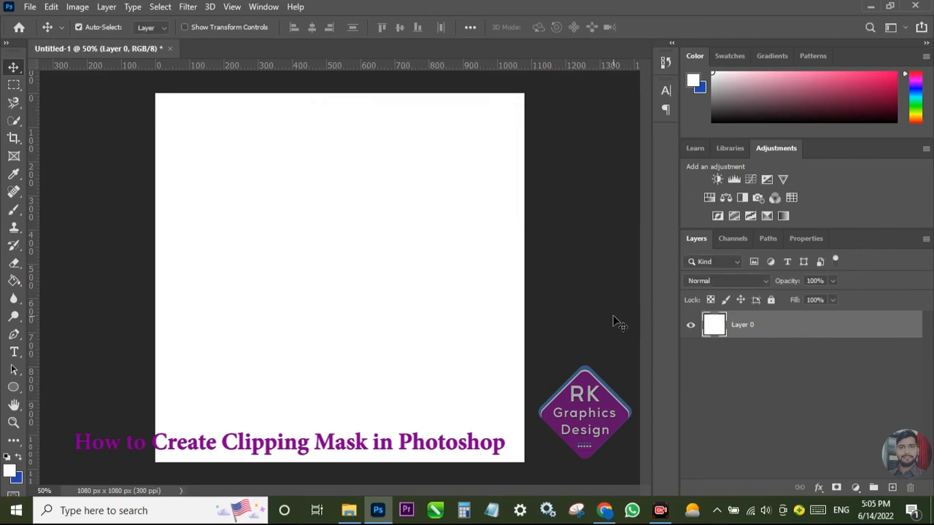
Step: Draw a green circle without stroke, about 502 px in diameter, near the middle of the canvas with the Ellipse tool
{"action": "left_click", "coordinate": [15, 391]}
{"action": "right_click", "coordinate": [15, 390]}
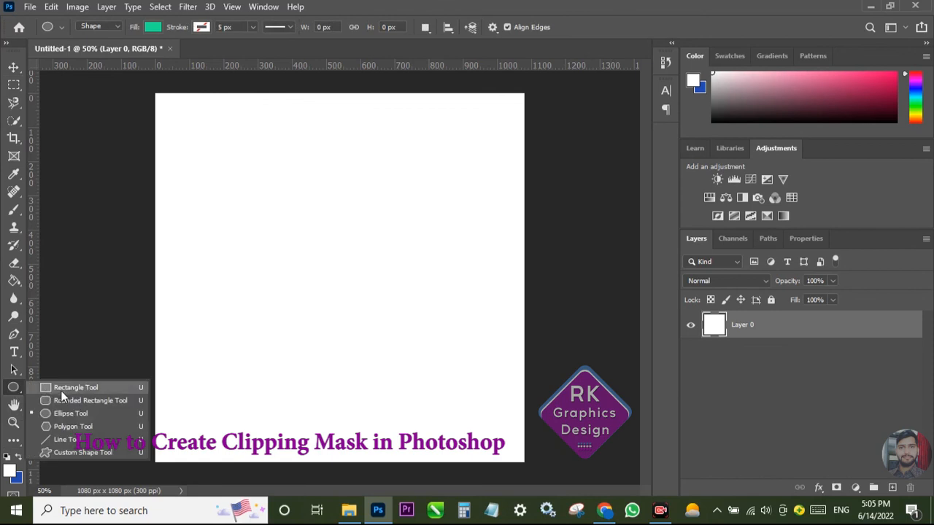
{"action": "left_click", "coordinate": [87, 414]}
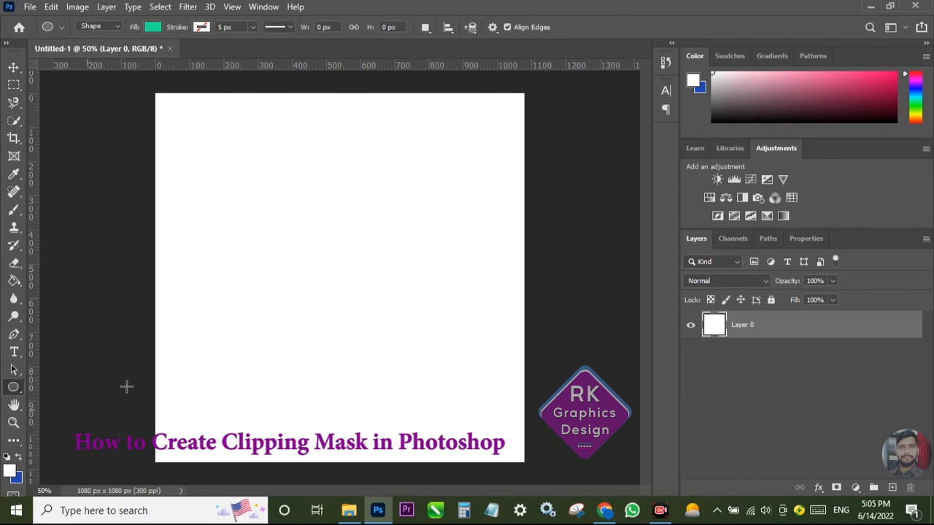
{"action": "left_click_drag", "start_coordinate": [226, 178], "coordinate": [489, 351]}
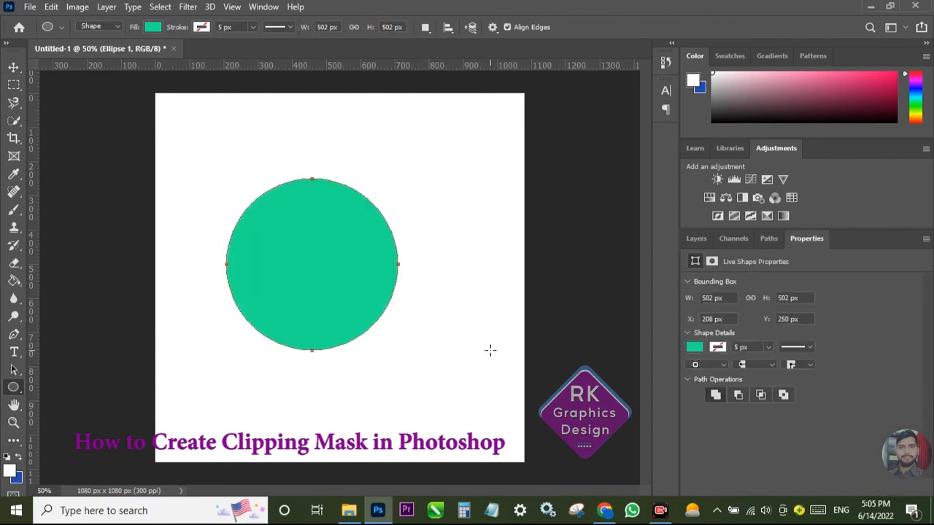
{"action": "left_click", "coordinate": [701, 241]}
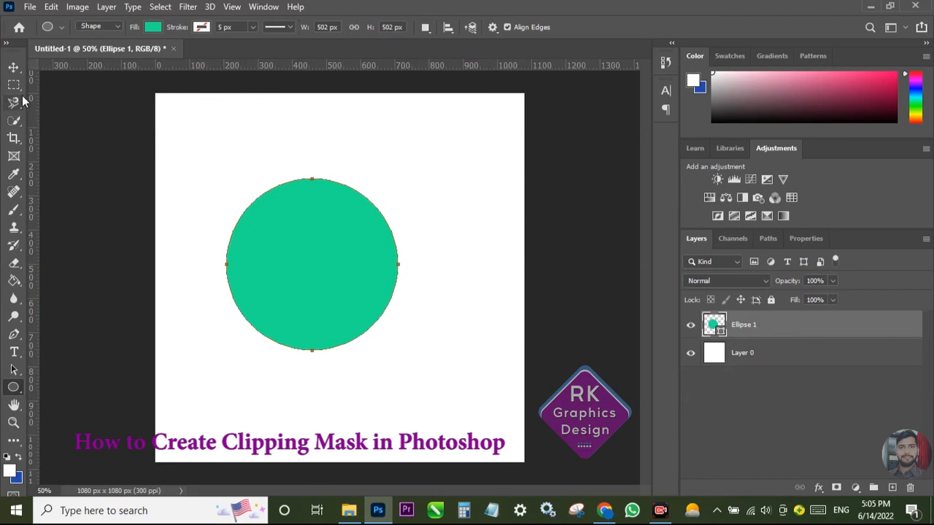
Step: Centre the green circle horizontally on the whole canvas and clear the selection
{"action": "left_click", "coordinate": [13, 68]}
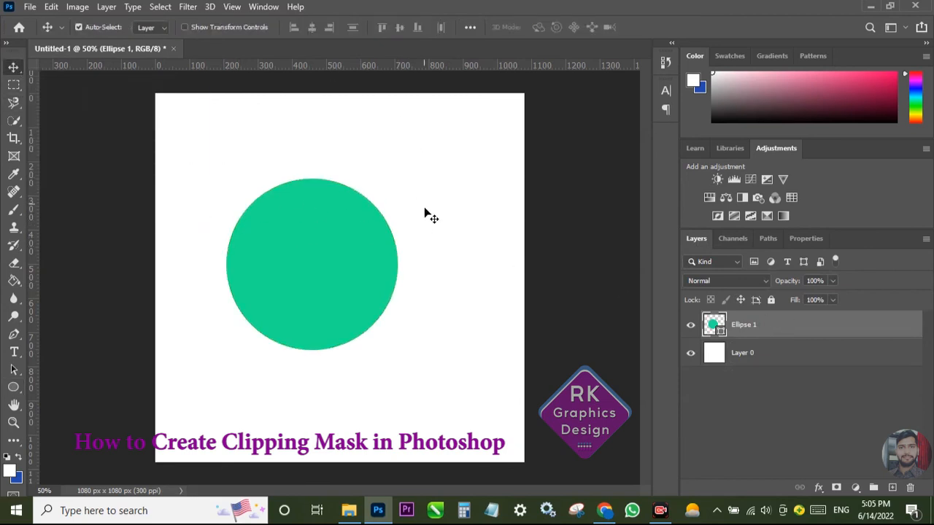
{"action": "key", "text": "ctrl+a"}
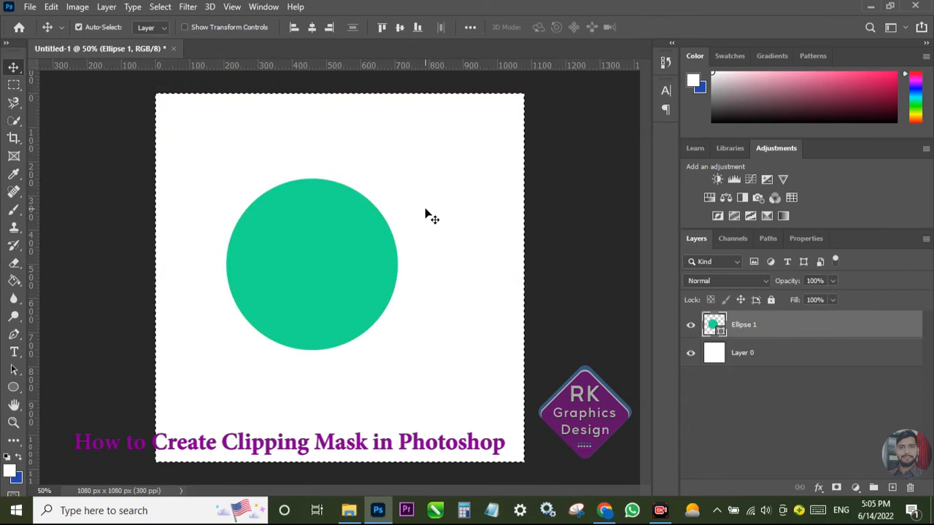
{"action": "left_click", "coordinate": [310, 29]}
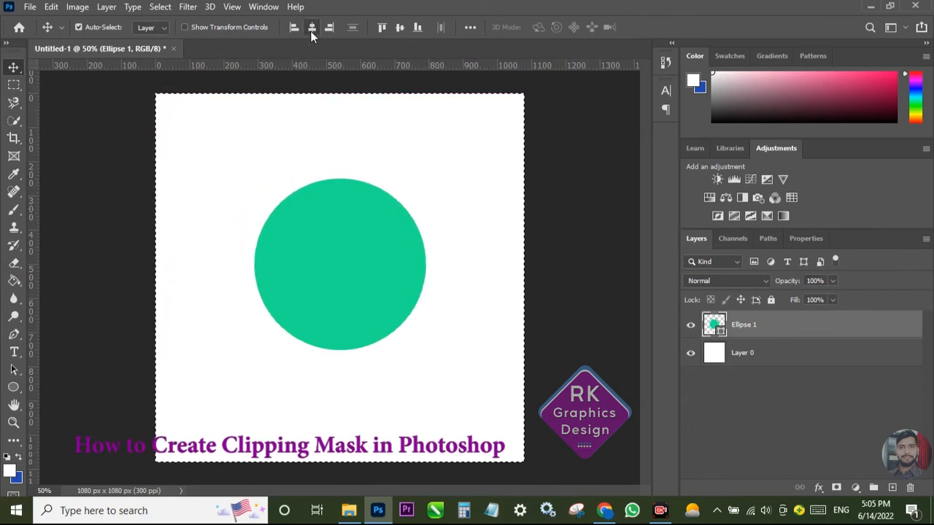
{"action": "key", "text": "ctrl+d"}
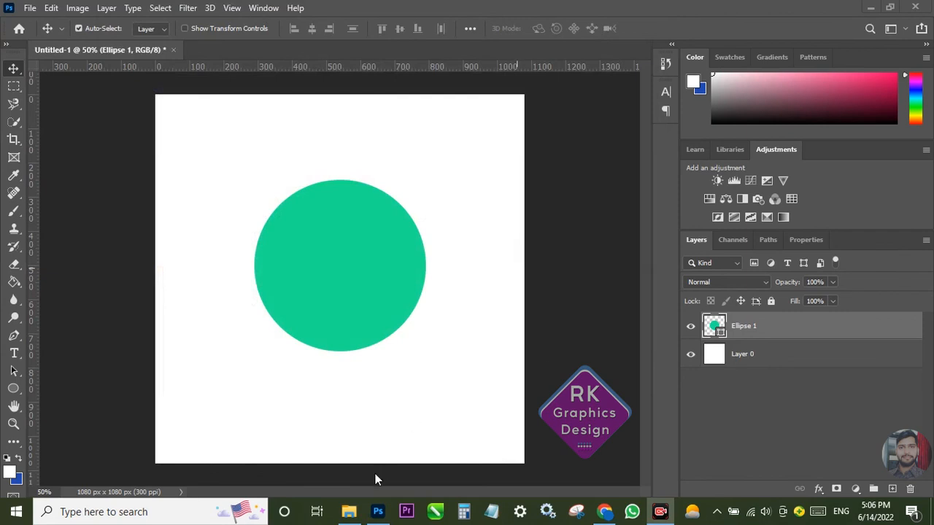
Step: Switch to File Explorer and open the aaafes image from New folder (3) in Photoshop
{"action": "left_click", "coordinate": [348, 511]}
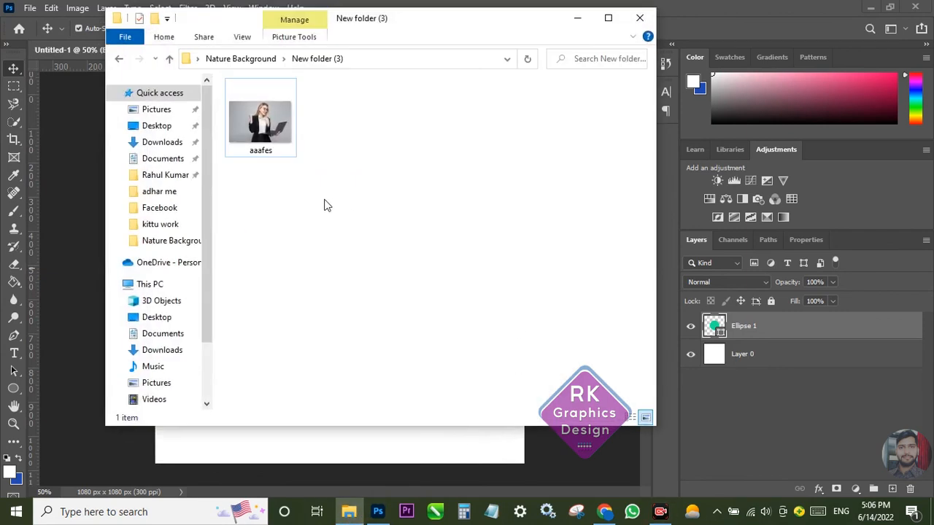
{"action": "left_click", "coordinate": [264, 116]}
{"action": "right_click", "coordinate": [264, 117]}
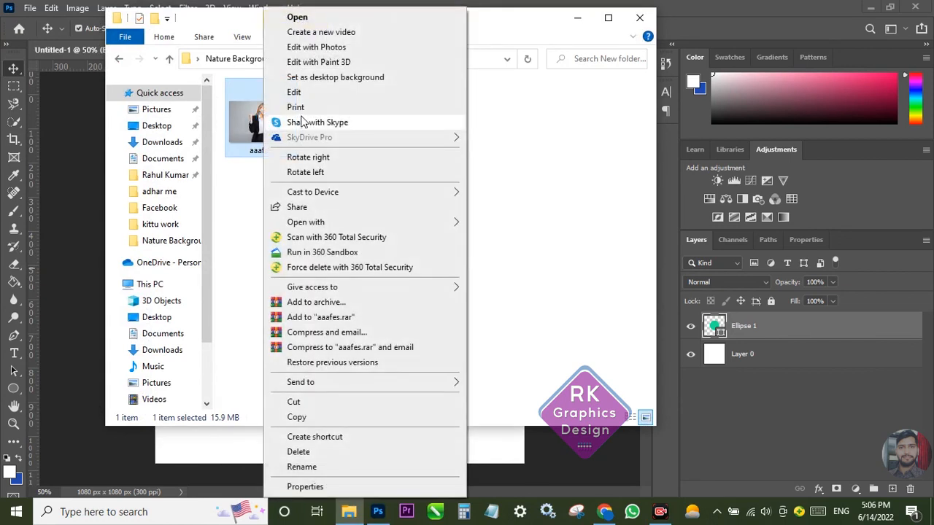
{"action": "mouse_move", "coordinate": [325, 223]}
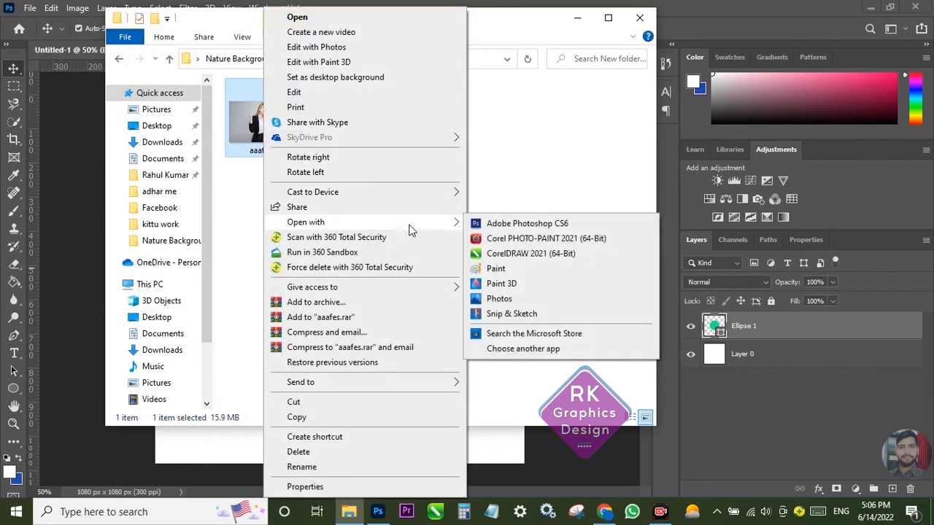
{"action": "left_click", "coordinate": [513, 226]}
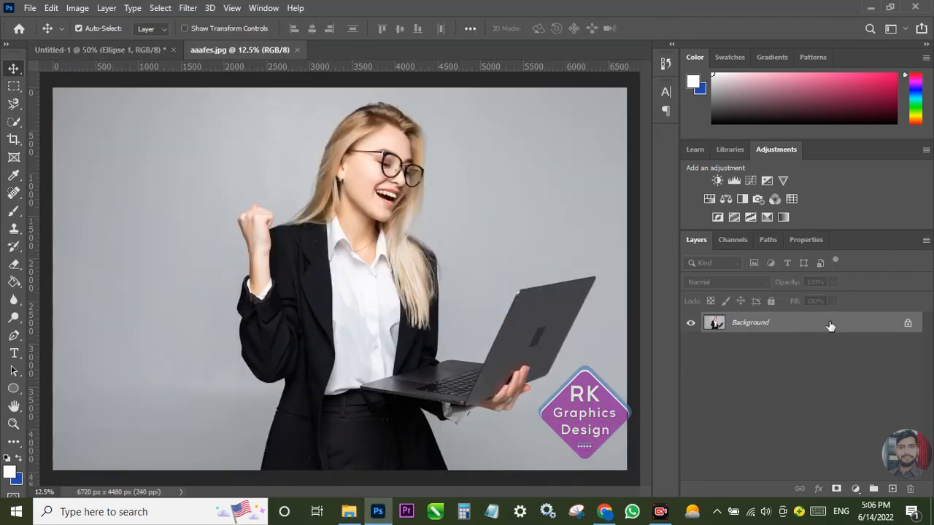
Step: Convert the photo's Background into a regular layer and remove the grey backdrop behind the woman
{"action": "double_click", "coordinate": [830, 321]}
{"action": "left_click", "coordinate": [573, 146]}
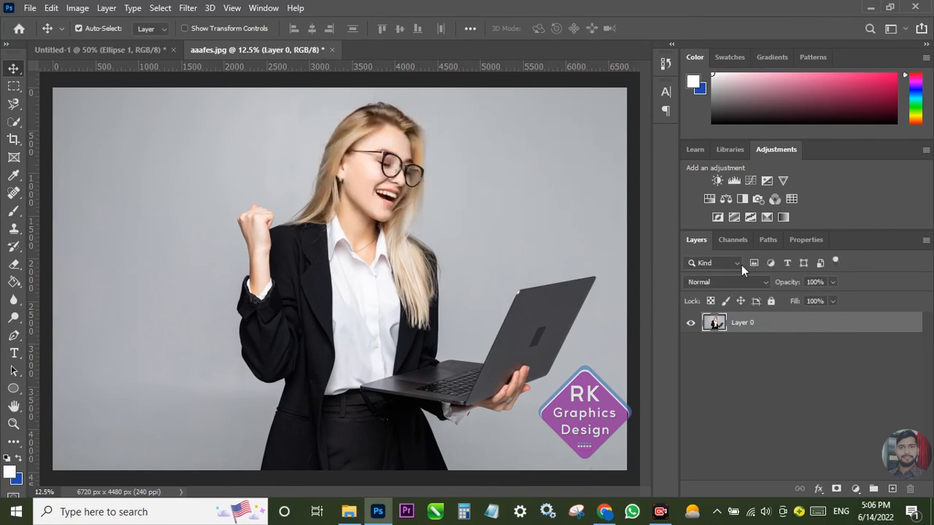
{"action": "left_click", "coordinate": [809, 240]}
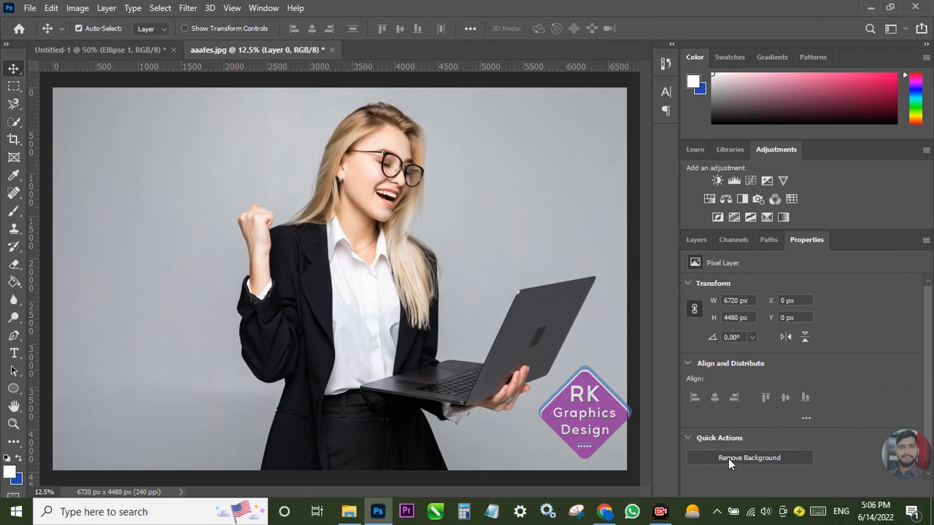
{"action": "left_click", "coordinate": [765, 457]}
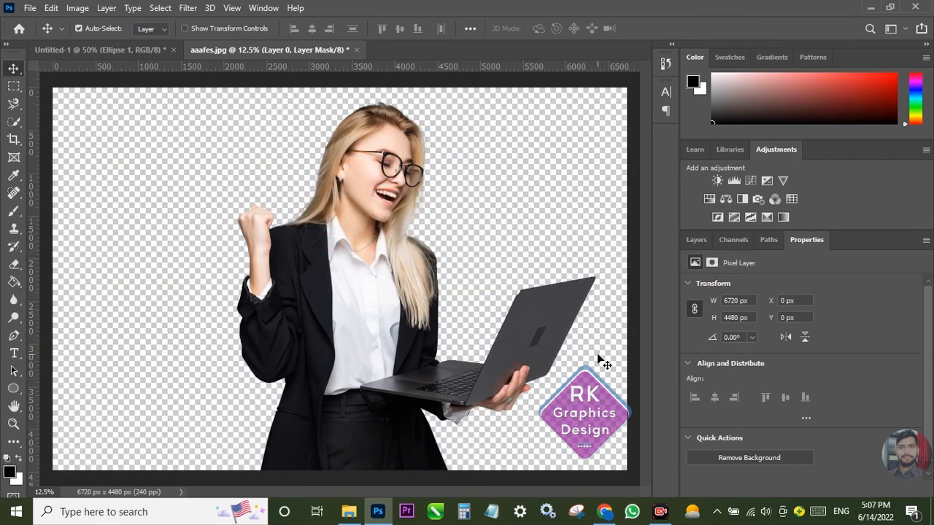
Step: Crop the photo closely around the woman and her laptop to about 4304 x 4352 px
{"action": "left_click", "coordinate": [13, 139]}
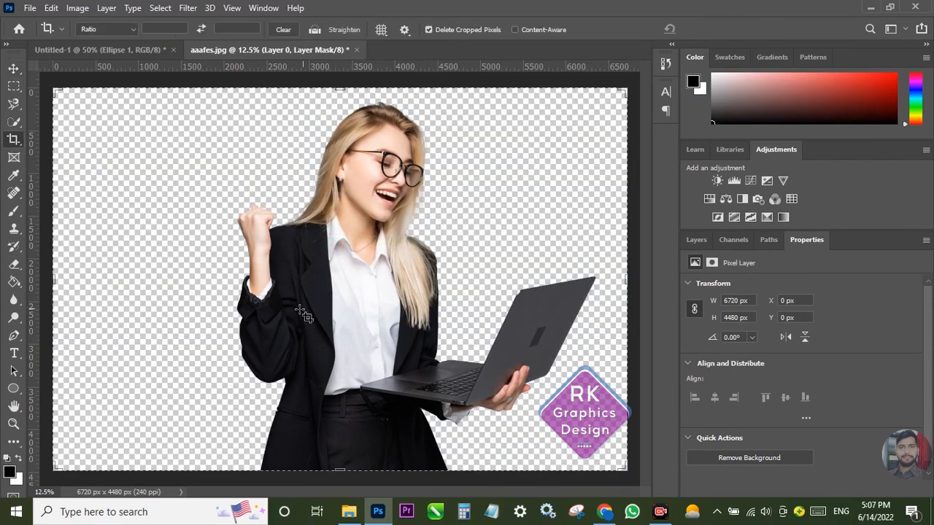
{"action": "left_click", "coordinate": [333, 91]}
{"action": "left_click_drag", "start_coordinate": [334, 90], "coordinate": [334, 93]}
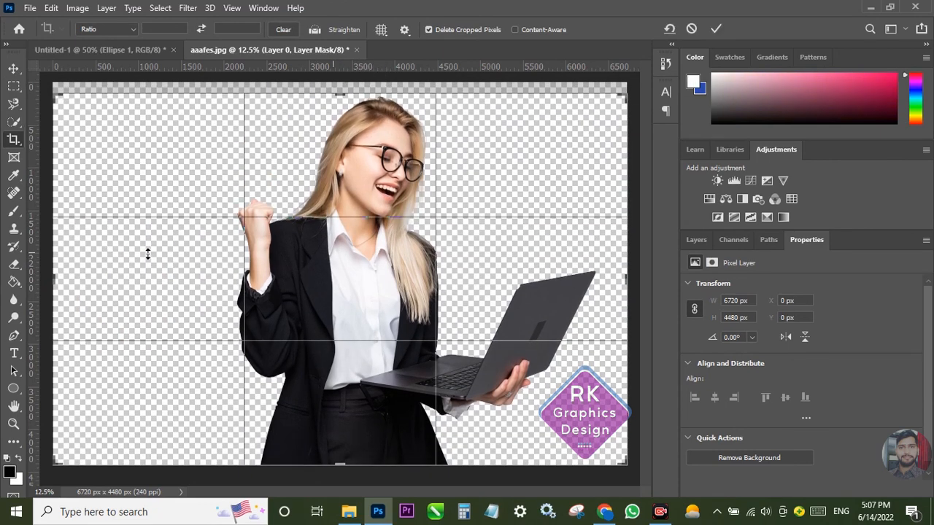
{"action": "left_click_drag", "start_coordinate": [55, 282], "coordinate": [144, 281]}
{"action": "left_click_drag", "start_coordinate": [538, 281], "coordinate": [532, 267]}
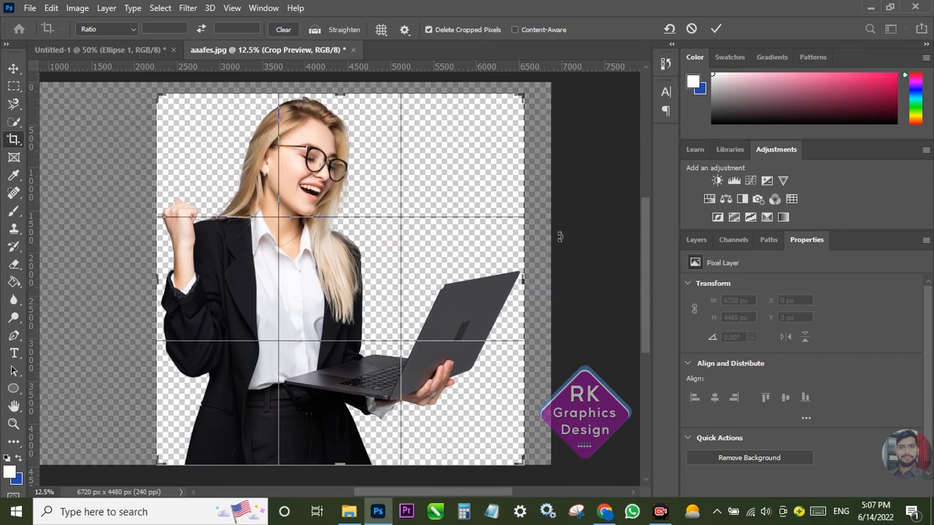
{"action": "left_click", "coordinate": [720, 30]}
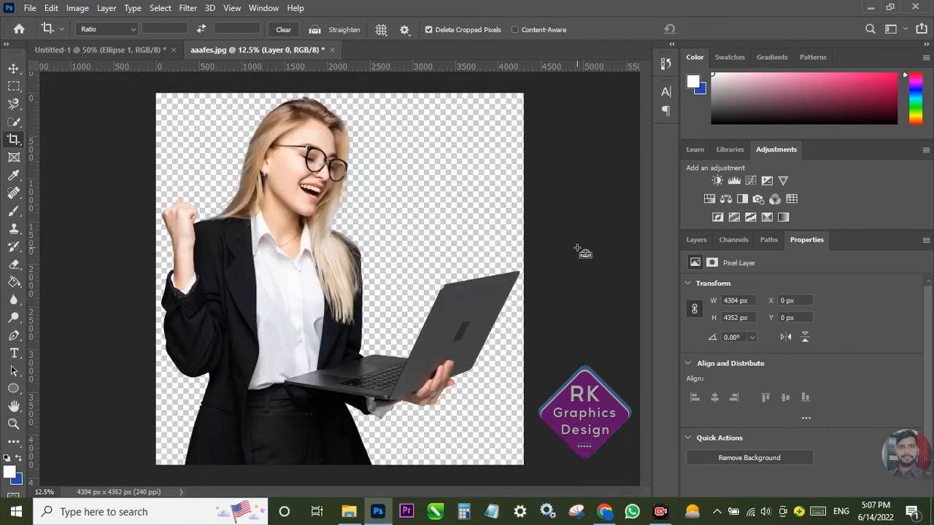
Step: Save the cut-out as a PNG copy named w in New folder (3), accepting the PNG format options
{"action": "key", "text": "ctrl+shift+s"}
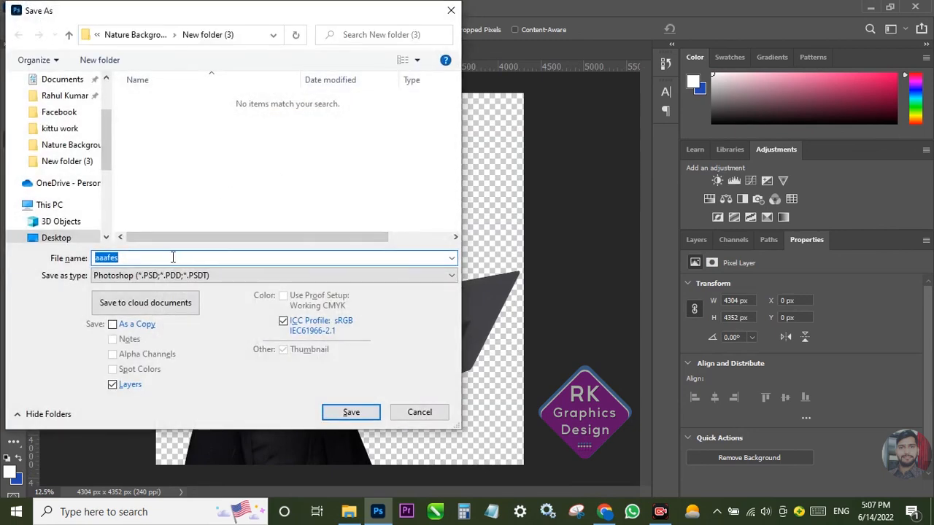
{"action": "type", "text": "q"}
{"action": "key", "text": "BackSpace"}
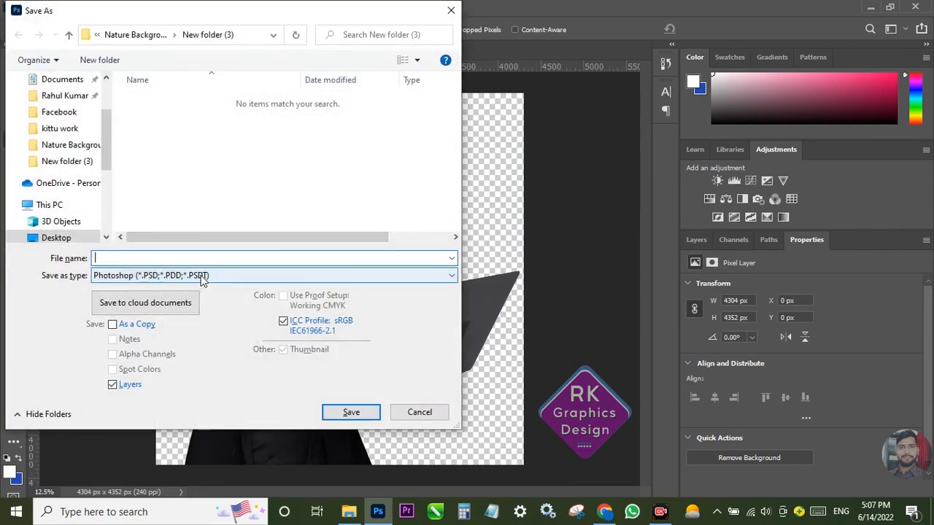
{"action": "type", "text": "w"}
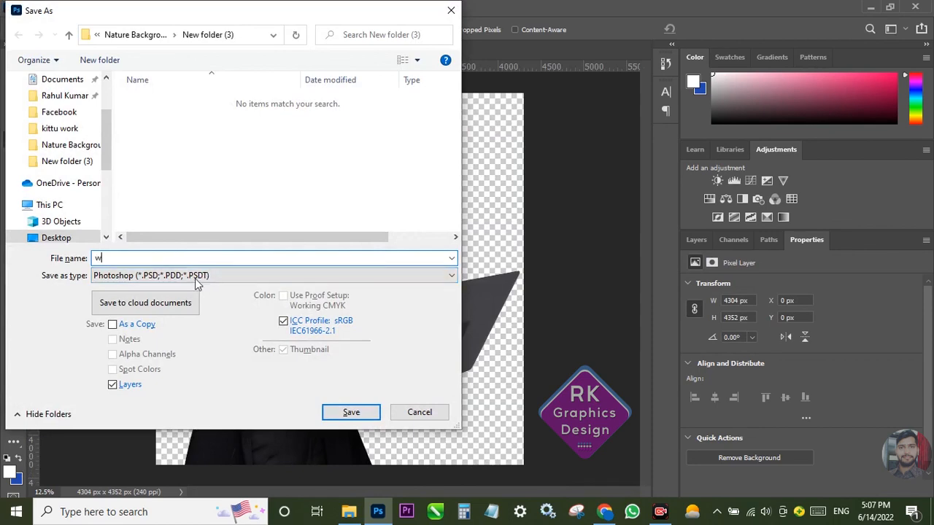
{"action": "left_click", "coordinate": [207, 276]}
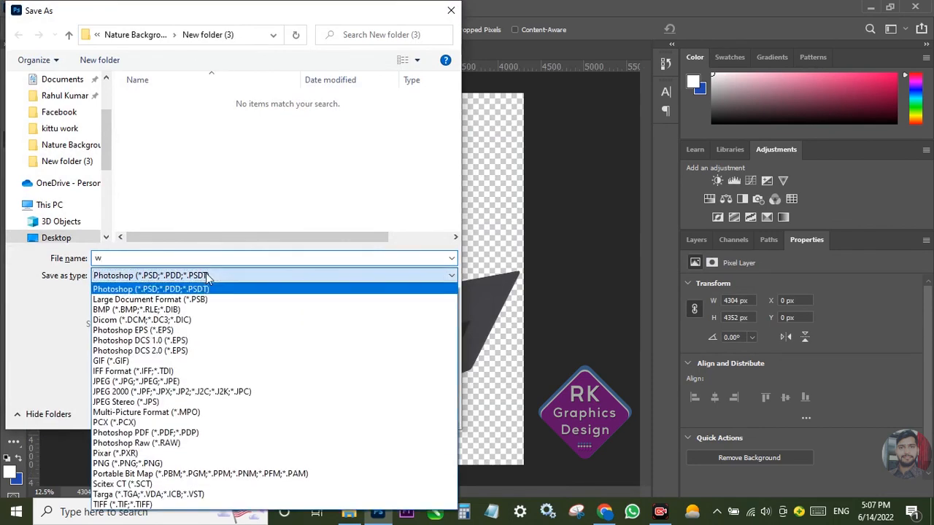
{"action": "left_click", "coordinate": [125, 464]}
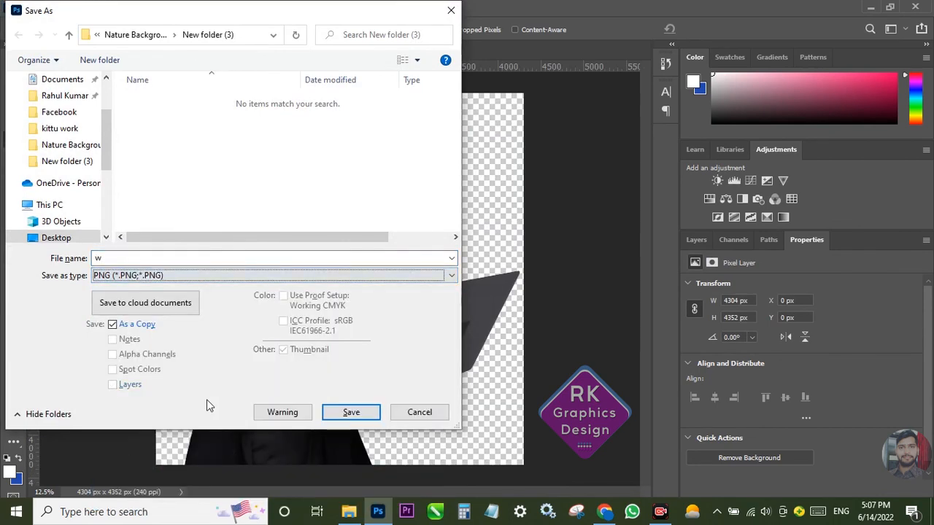
{"action": "left_click", "coordinate": [352, 413]}
{"action": "left_click", "coordinate": [551, 143]}
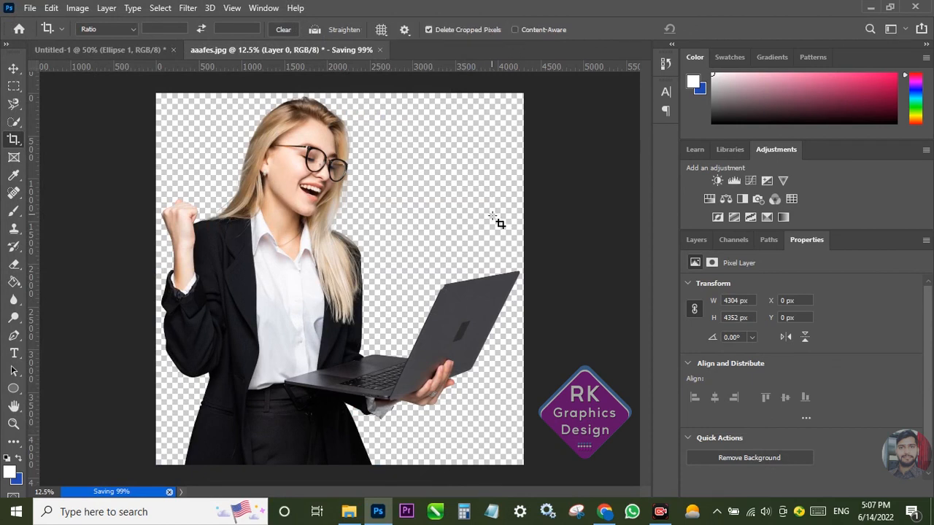
Step: Close the aaafes.jpg document and return to the Untitled-1 document with the green circle, with the Move tool active
{"action": "left_click", "coordinate": [92, 50]}
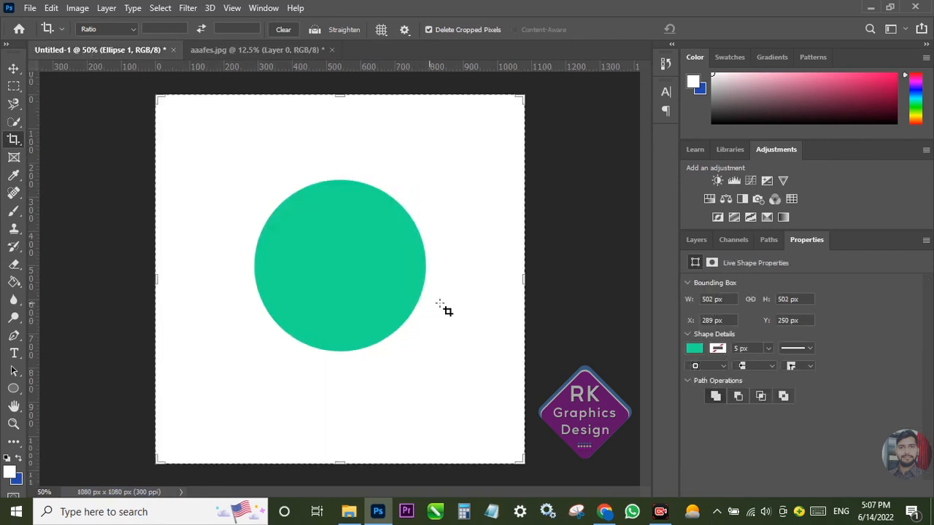
{"action": "left_click", "coordinate": [13, 68]}
{"action": "left_click", "coordinate": [695, 242]}
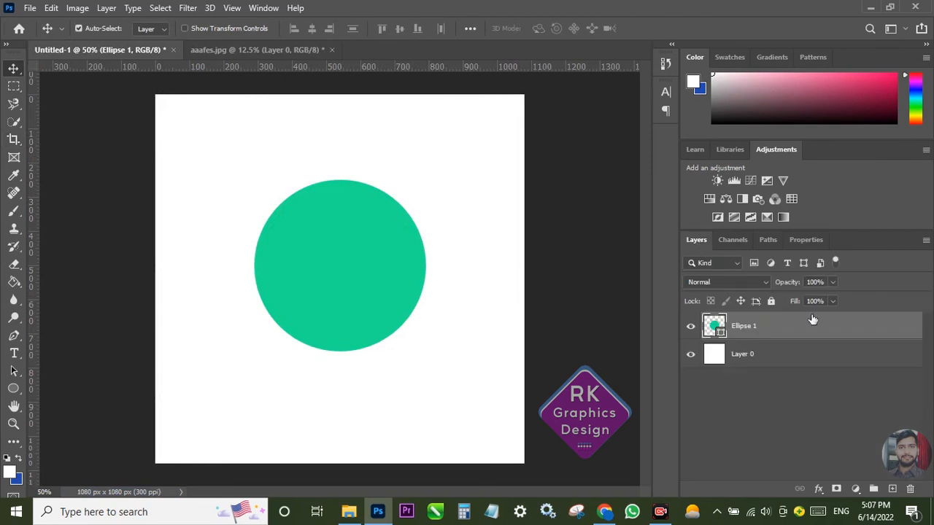
{"action": "left_click", "coordinate": [811, 389]}
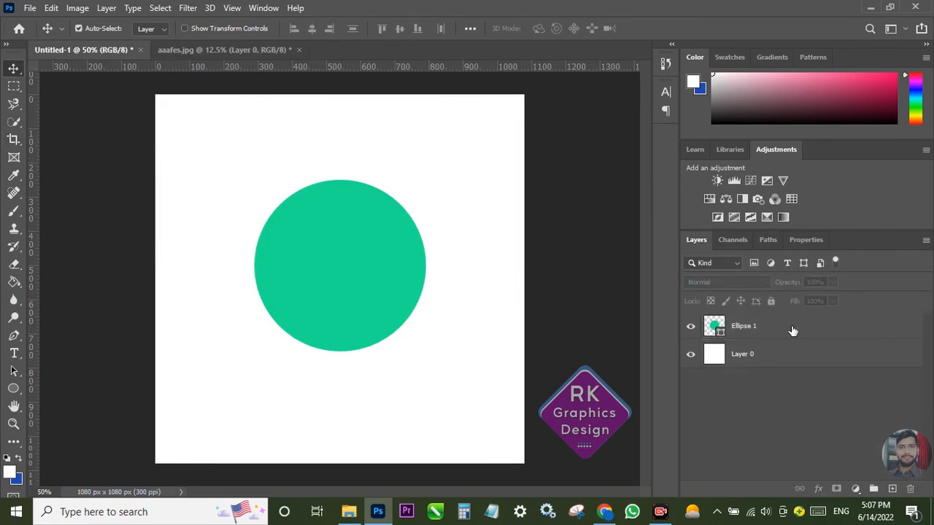
{"action": "left_click", "coordinate": [297, 49]}
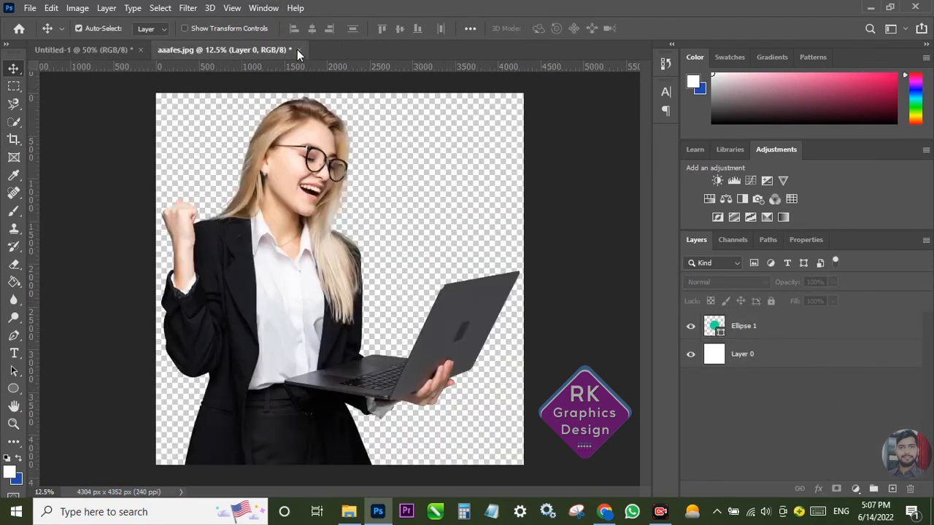
{"action": "left_click", "coordinate": [459, 202]}
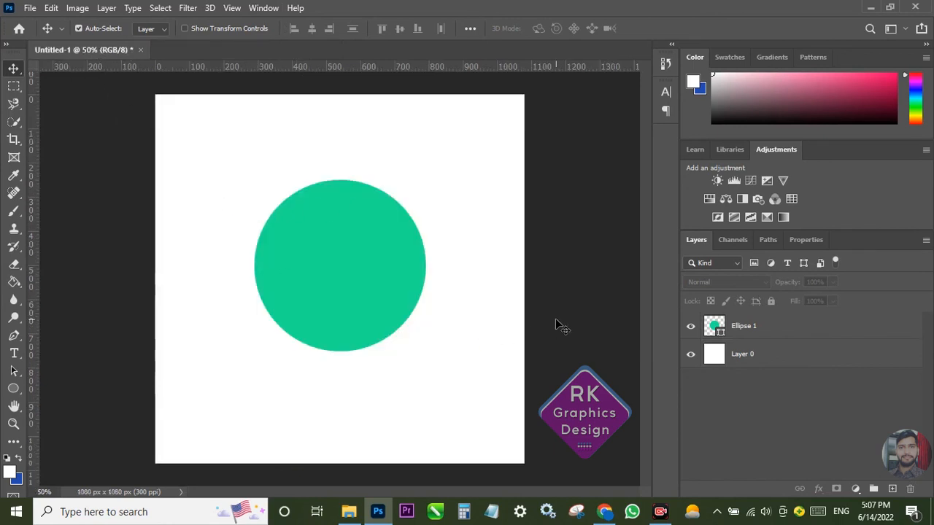
Step: Place the w image from New folder (3) above the Ellipse 1 layer and scale it to about 13.69%
{"action": "left_click", "coordinate": [801, 327]}
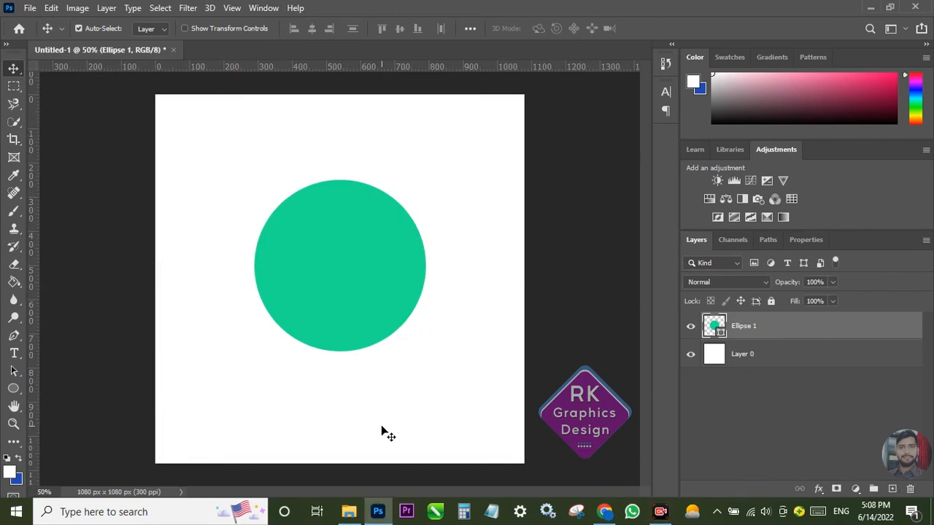
{"action": "left_click", "coordinate": [348, 512]}
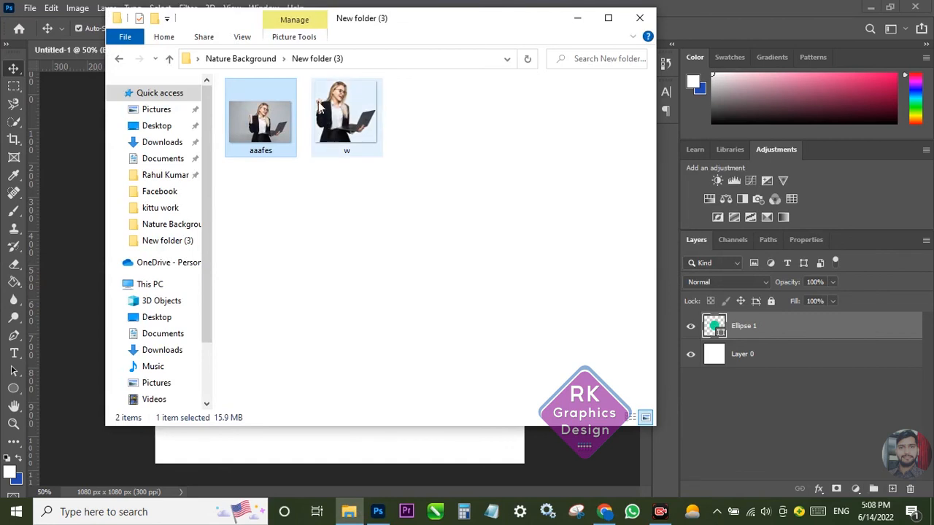
{"action": "left_click", "coordinate": [337, 102]}
{"action": "left_click_drag", "start_coordinate": [335, 100], "coordinate": [346, 430]}
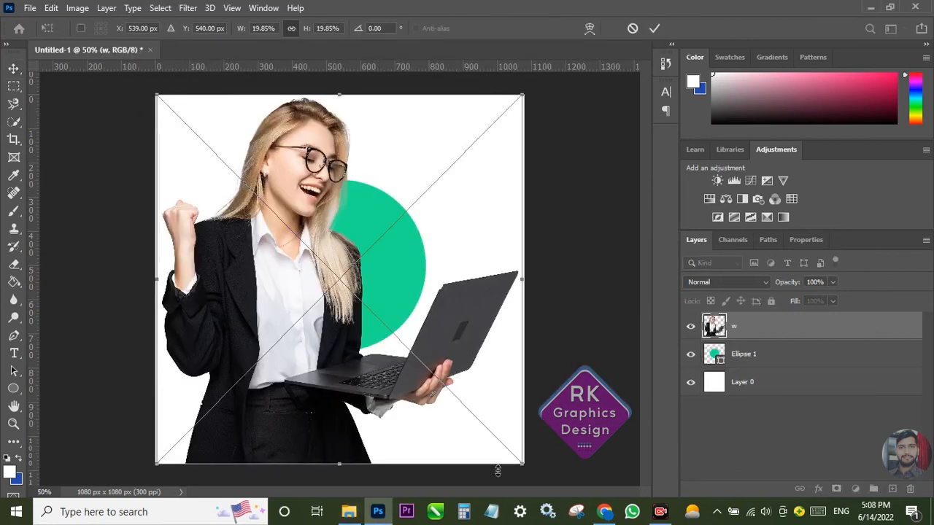
{"action": "left_click_drag", "start_coordinate": [520, 459], "coordinate": [383, 375]}
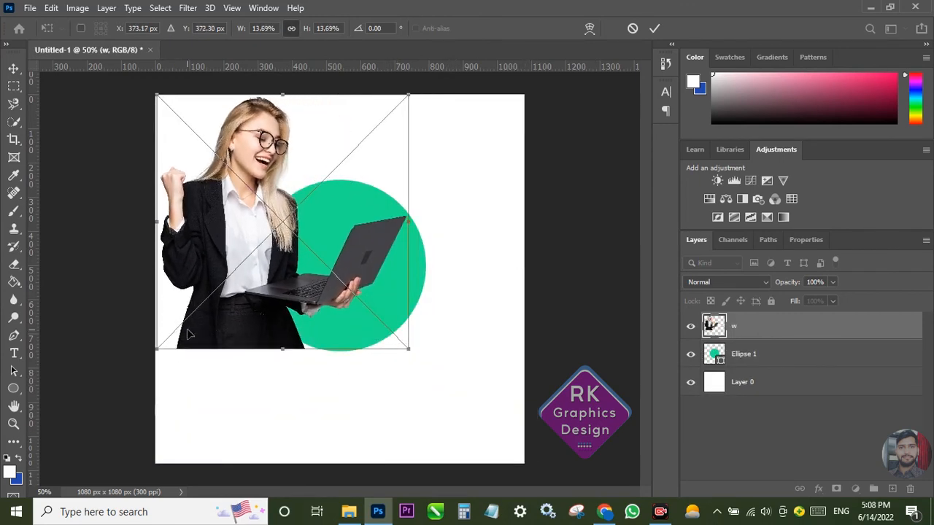
Step: Position the woman over the green circle at about X 683 px, Y 416 px and commit the placement
{"action": "left_click_drag", "start_coordinate": [205, 332], "coordinate": [310, 348]}
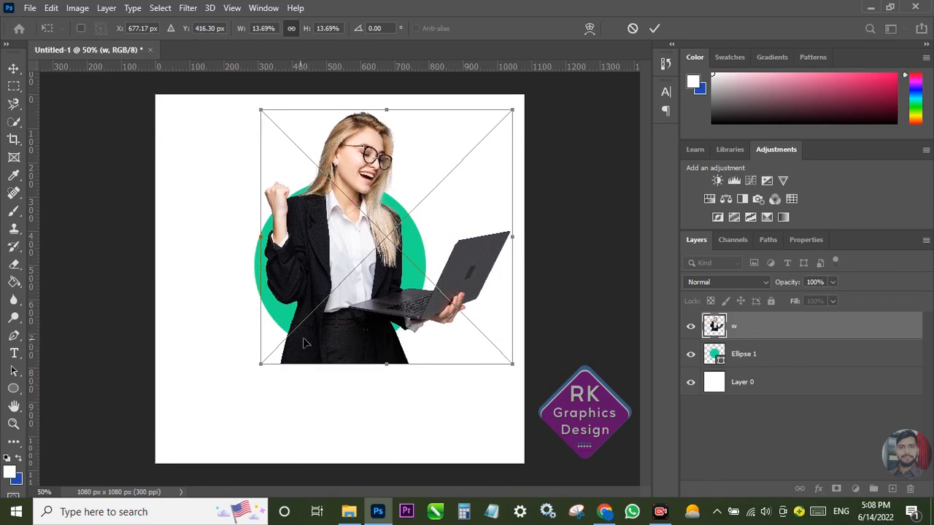
{"action": "key", "text": "Right"}
{"action": "key", "text": "Right"}
{"action": "key", "text": "Right"}
{"action": "key", "text": "Right"}
{"action": "key", "text": "Up"}
{"action": "key", "text": "Up"}
{"action": "key", "text": "Left"}
{"action": "key", "text": "Left"}
{"action": "key", "text": "Left"}
{"action": "key", "text": "Left"}
{"action": "key", "text": "Left"}
{"action": "key", "text": "Left"}
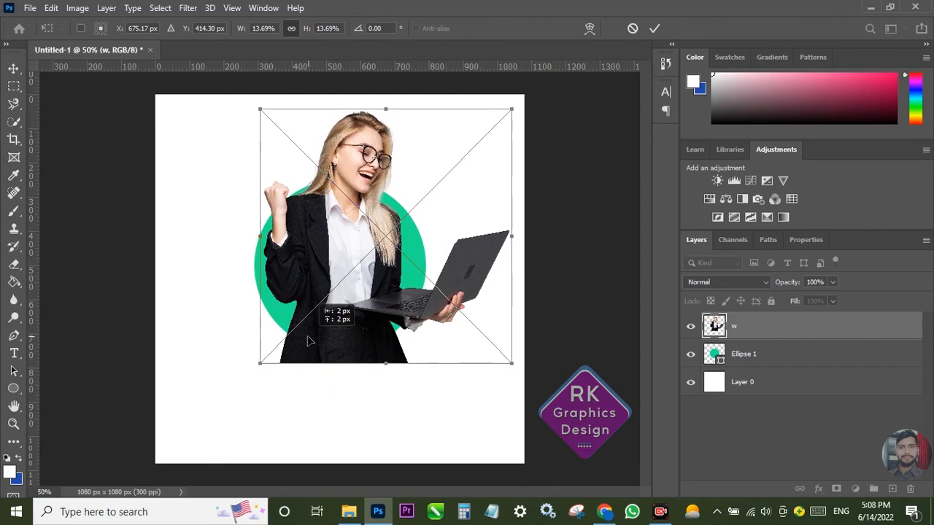
{"action": "key", "text": "Right"}
{"action": "key", "text": "Right"}
{"action": "key", "text": "Right"}
{"action": "key", "text": "Right"}
{"action": "key", "text": "Right"}
{"action": "key", "text": "Right"}
{"action": "key", "text": "Right"}
{"action": "key", "text": "Right"}
{"action": "key", "text": "Down"}
{"action": "key", "text": "Down"}
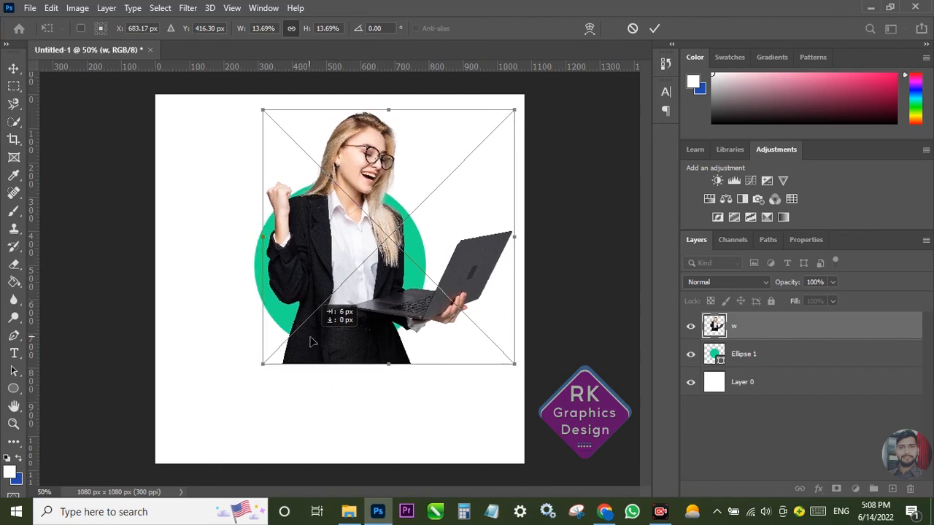
{"action": "left_click", "coordinate": [654, 28]}
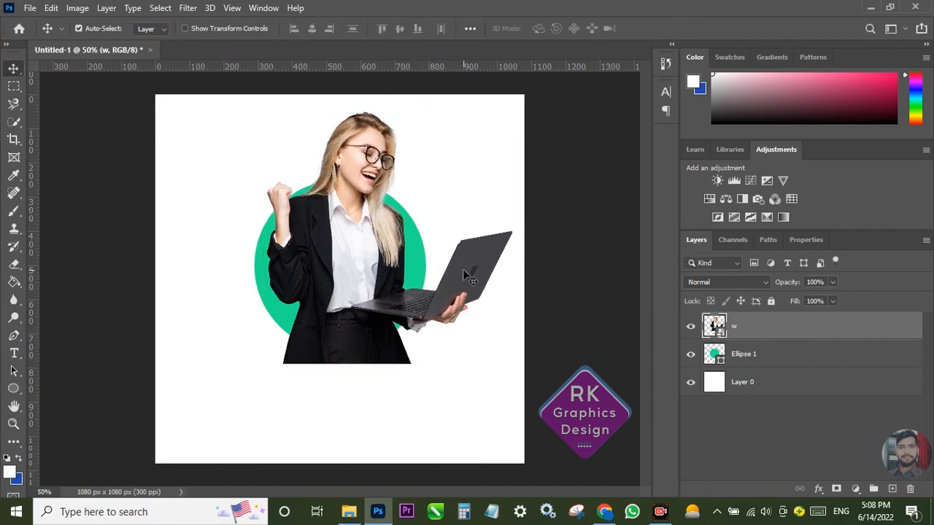
Step: Duplicate the w layer
{"action": "right_click", "coordinate": [785, 333]}
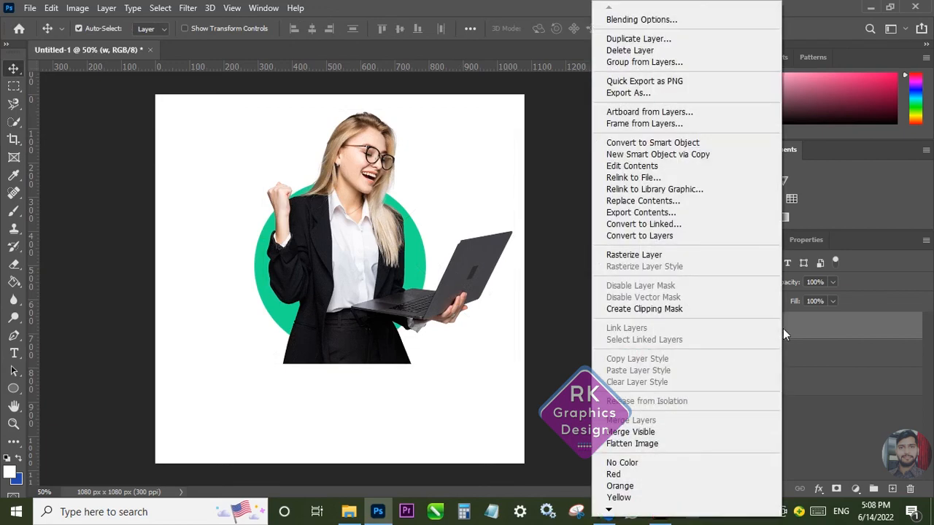
{"action": "left_click", "coordinate": [848, 425]}
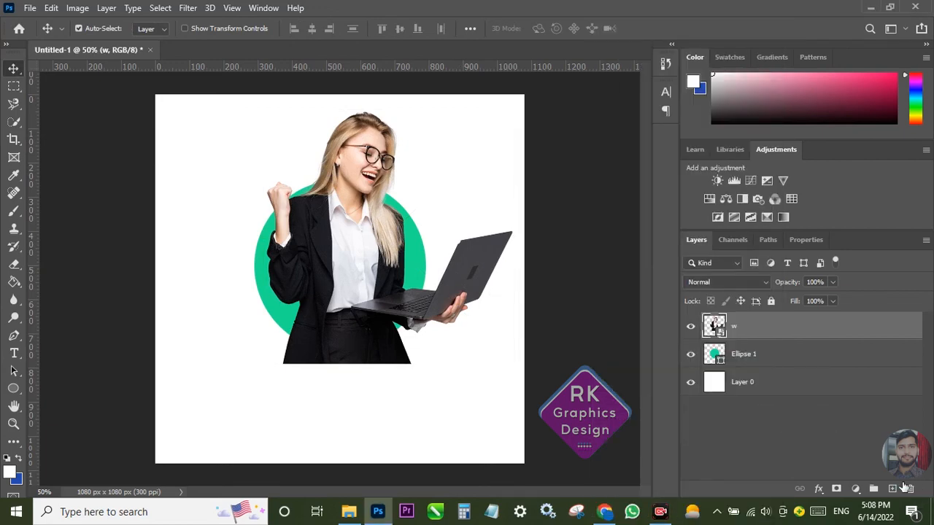
{"action": "left_click_drag", "start_coordinate": [771, 329], "coordinate": [892, 490]}
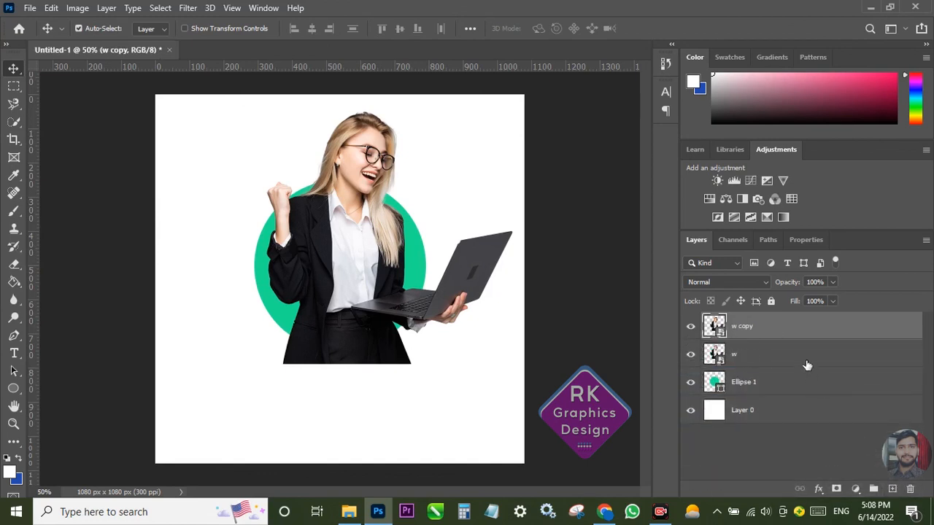
Step: Turn the original w layer into a clipping mask on the Ellipse 1 circle beneath it
{"action": "right_click", "coordinate": [831, 447]}
{"action": "left_click", "coordinate": [719, 356]}
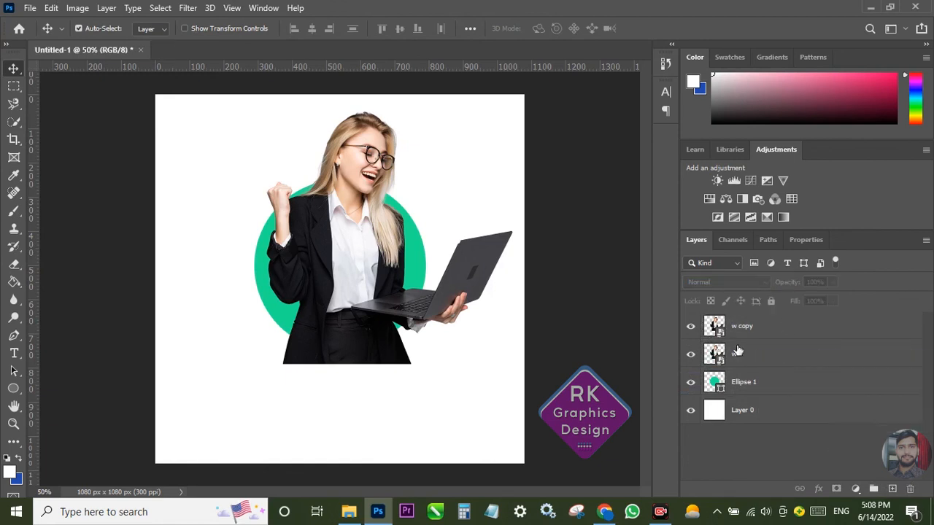
{"action": "left_click", "coordinate": [797, 360]}
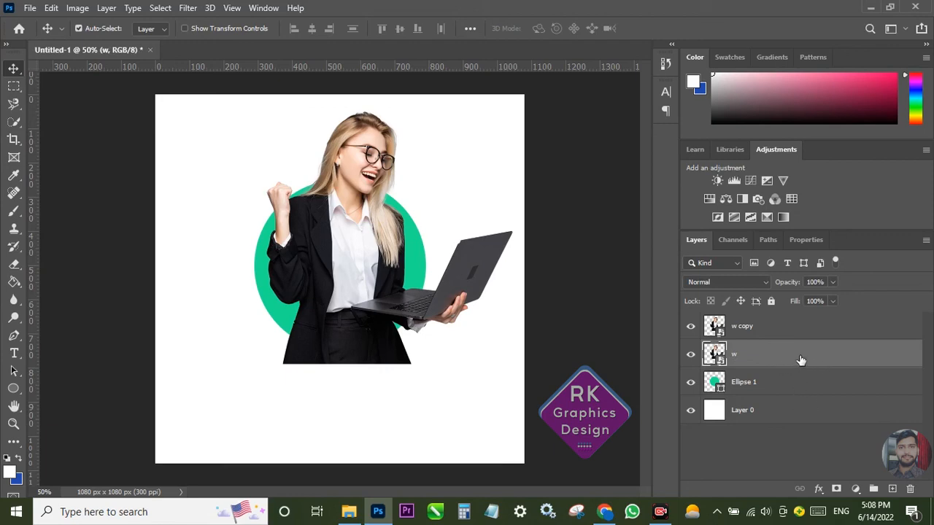
{"action": "right_click", "coordinate": [802, 360]}
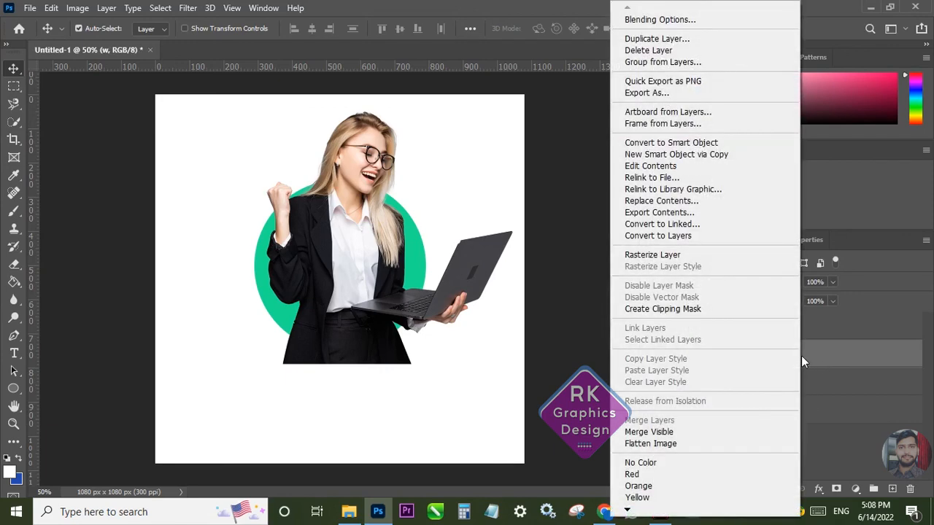
{"action": "left_click", "coordinate": [672, 312]}
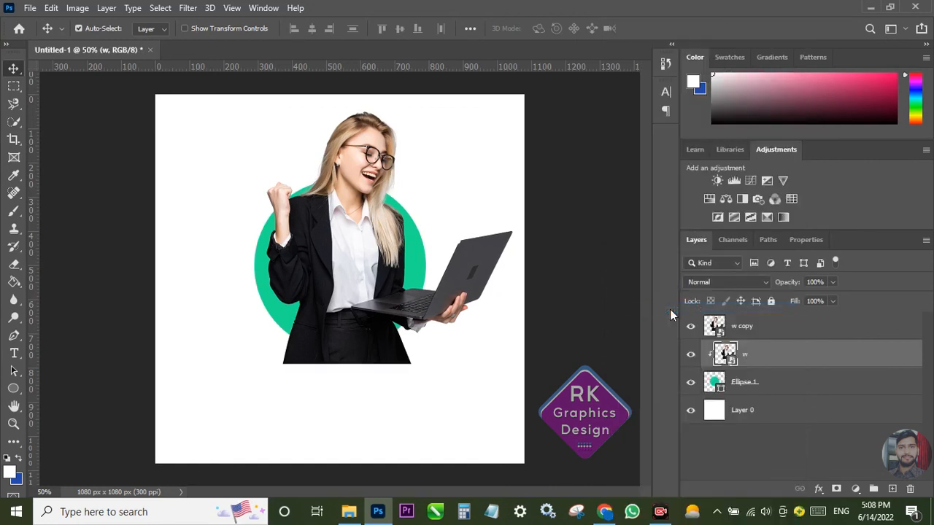
Step: Add a layer mask to w copy and paint out the clothing below the circle's lower edge with a black 100 px Hard Round brush
{"action": "left_click", "coordinate": [785, 330]}
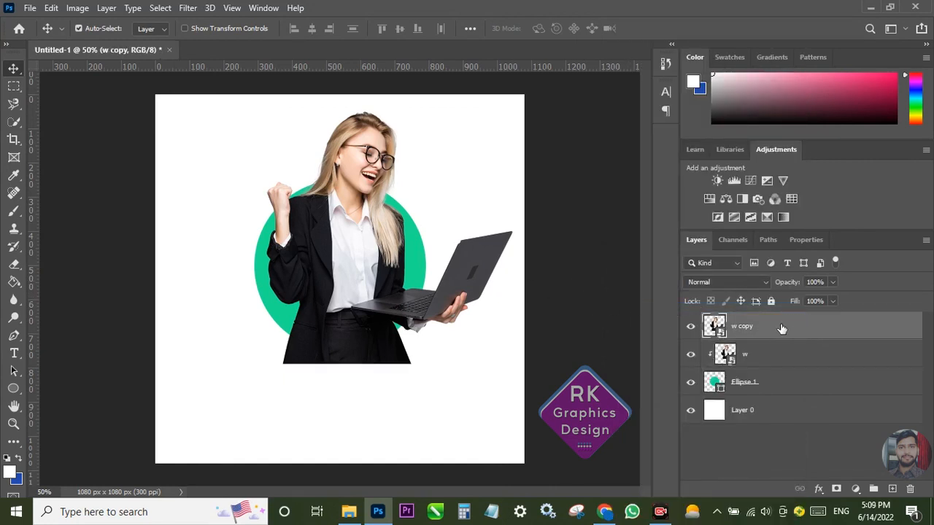
{"action": "left_click", "coordinate": [837, 489]}
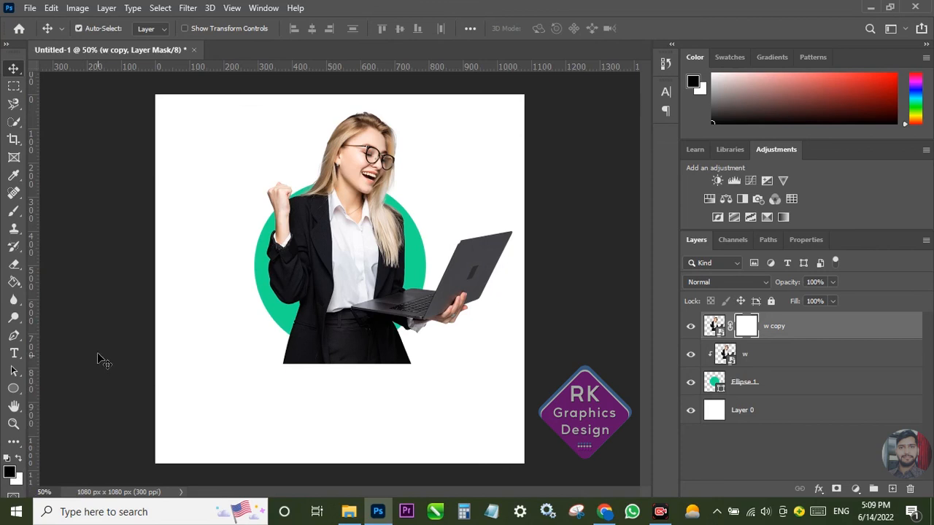
{"action": "left_click", "coordinate": [14, 211]}
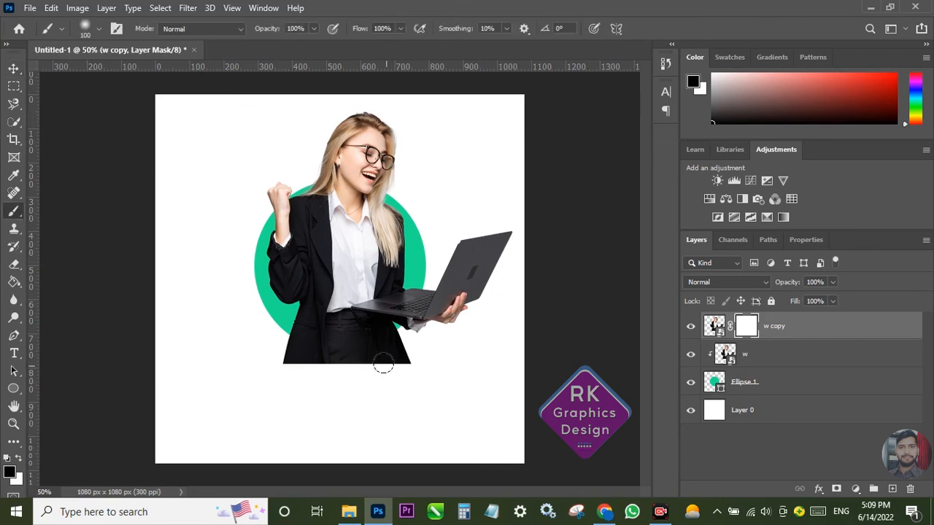
{"action": "left_click", "coordinate": [100, 29]}
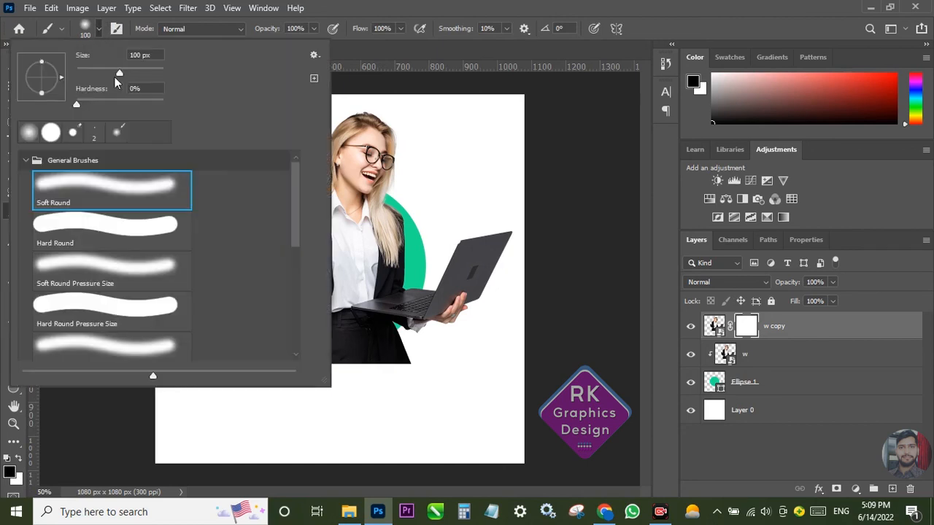
{"action": "left_click", "coordinate": [107, 223]}
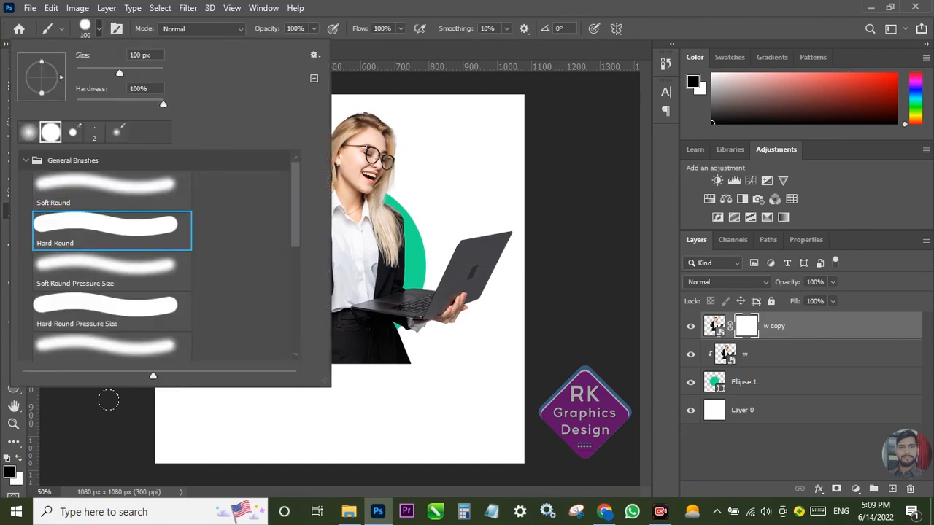
{"action": "left_click", "coordinate": [107, 400]}
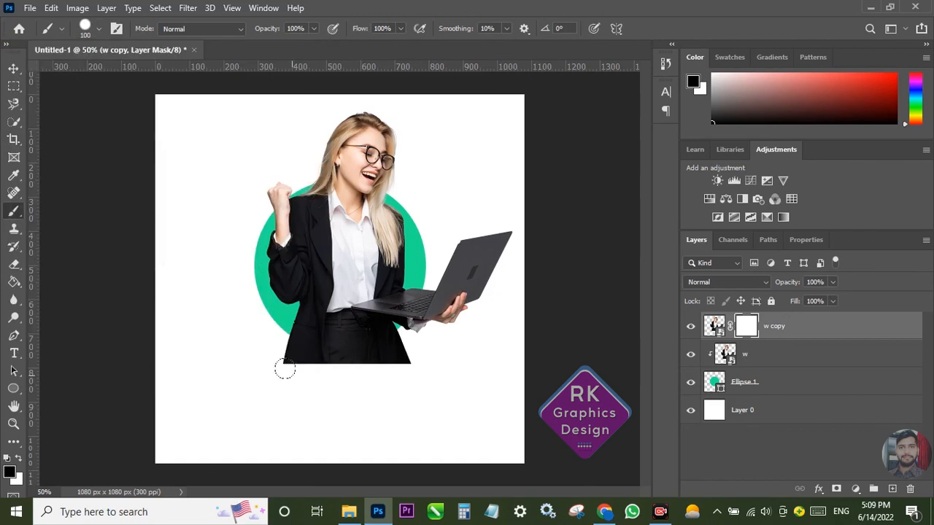
{"action": "mouse_move", "coordinate": [285, 370]}
{"action": "left_mouse_down"}
{"action": "mouse_move", "coordinate": [269, 338]}
{"action": "mouse_move", "coordinate": [390, 354]}
{"action": "mouse_move", "coordinate": [388, 342]}
{"action": "mouse_move", "coordinate": [377, 347]}
{"action": "left_mouse_up"}
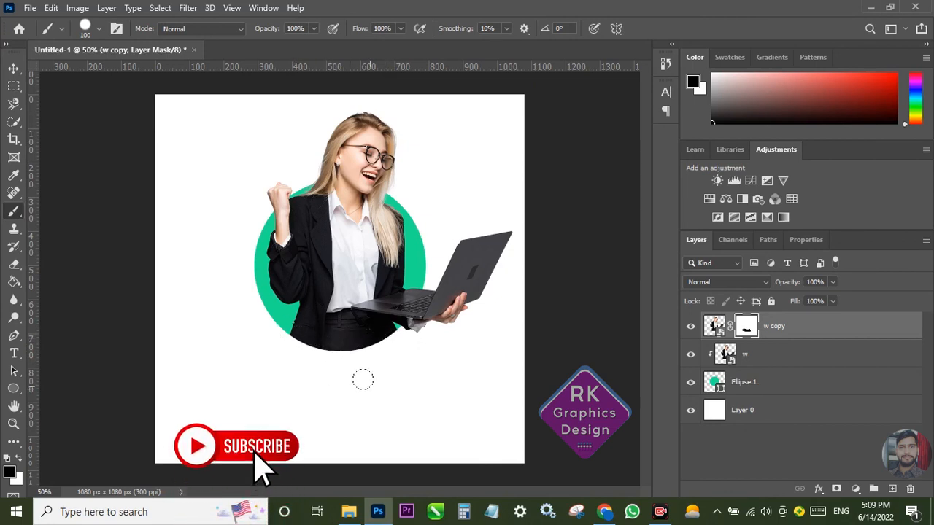
Step: Move the w copy, w and Ellipse 1 layers together slightly down and to the left on the canvas, ending with Layer 0 selected
{"action": "left_click", "coordinate": [13, 68]}
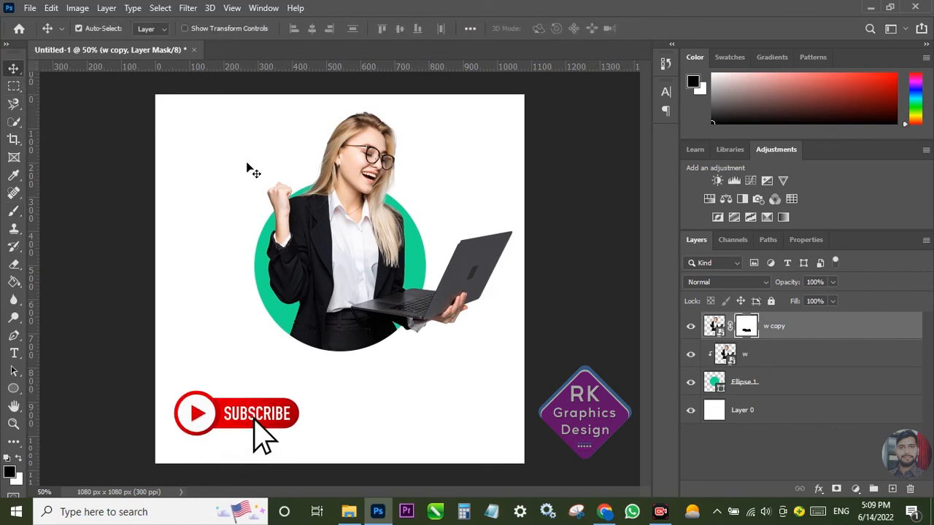
{"action": "left_click", "coordinate": [796, 389], "text": "shift"}
{"action": "left_click_drag", "start_coordinate": [350, 264], "coordinate": [346, 287]}
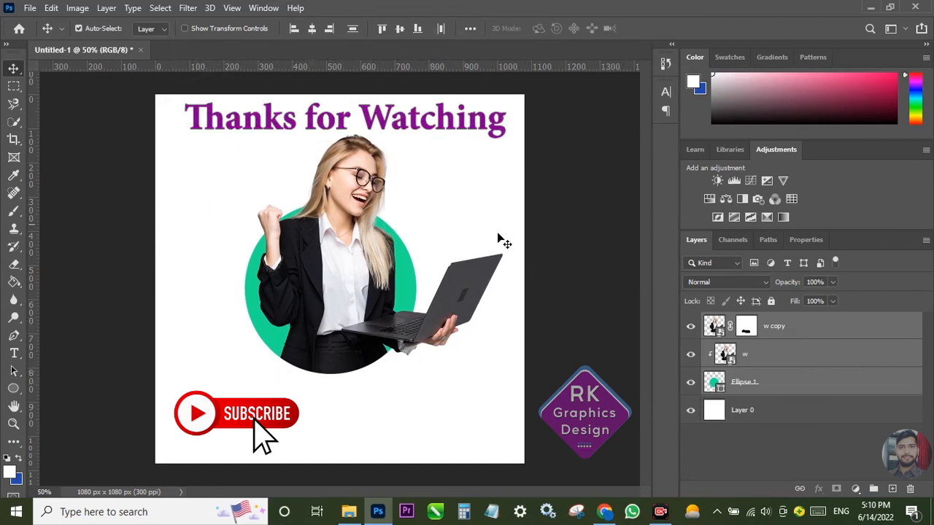
{"action": "left_click", "coordinate": [345, 418]}
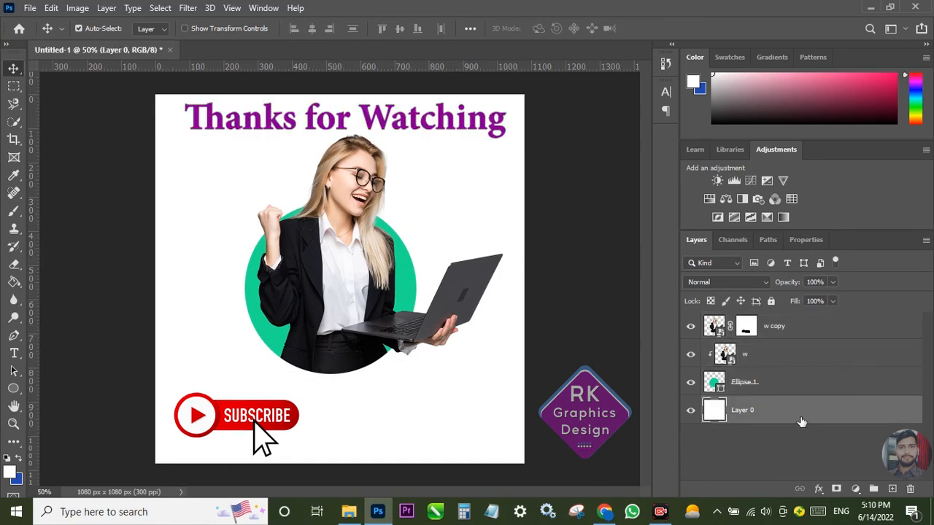